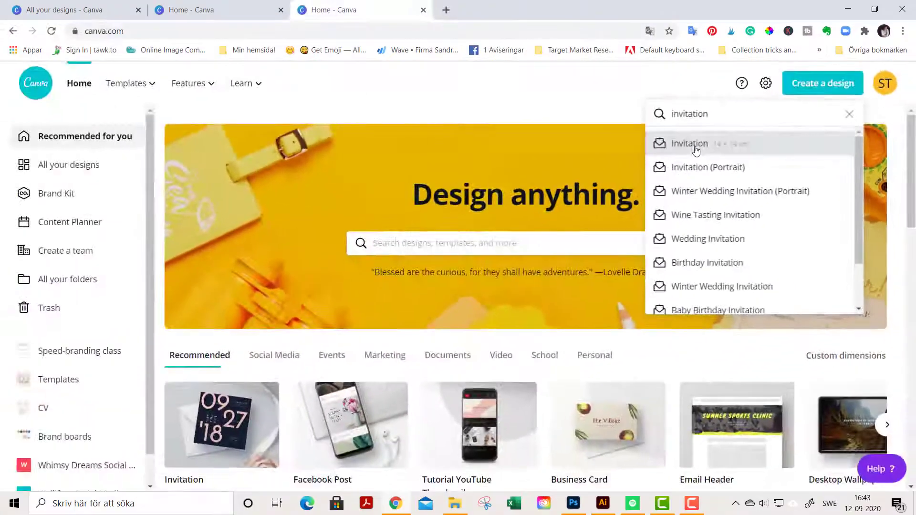
Create a blank square Invitation design and cover its page with a single-cell grid coloured #FFFCF4.
{"action": "left_click", "coordinate": [696, 151]}
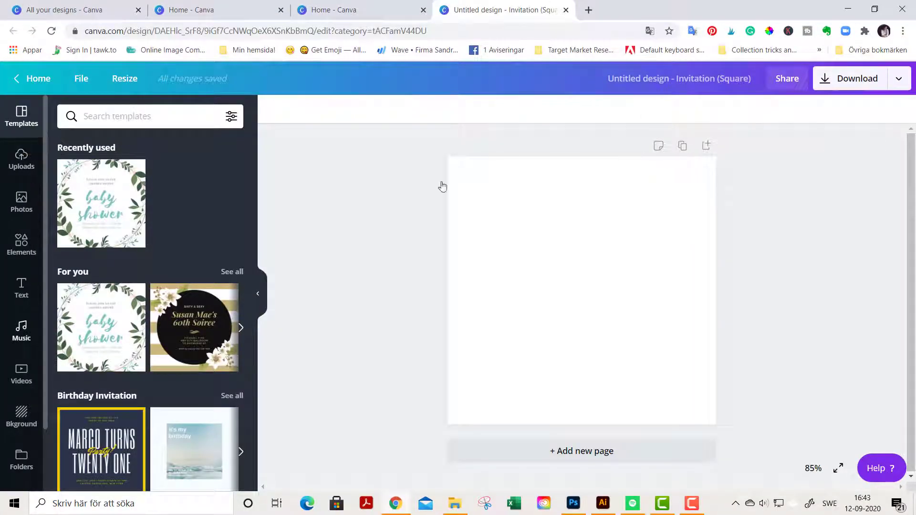
{"action": "left_click", "coordinate": [20, 244]}
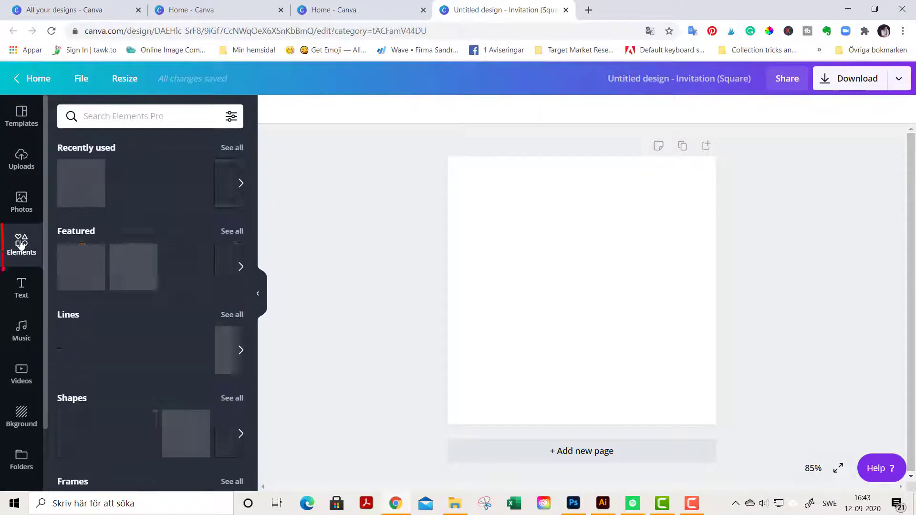
{"action": "scroll", "coordinate": [82, 411], "scroll_direction": "down", "scroll_amount": 7}
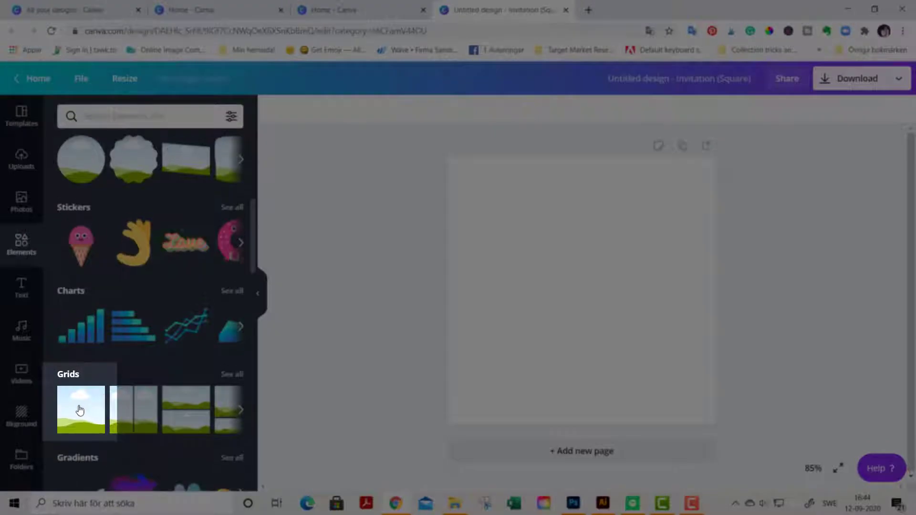
{"action": "left_click", "coordinate": [75, 407]}
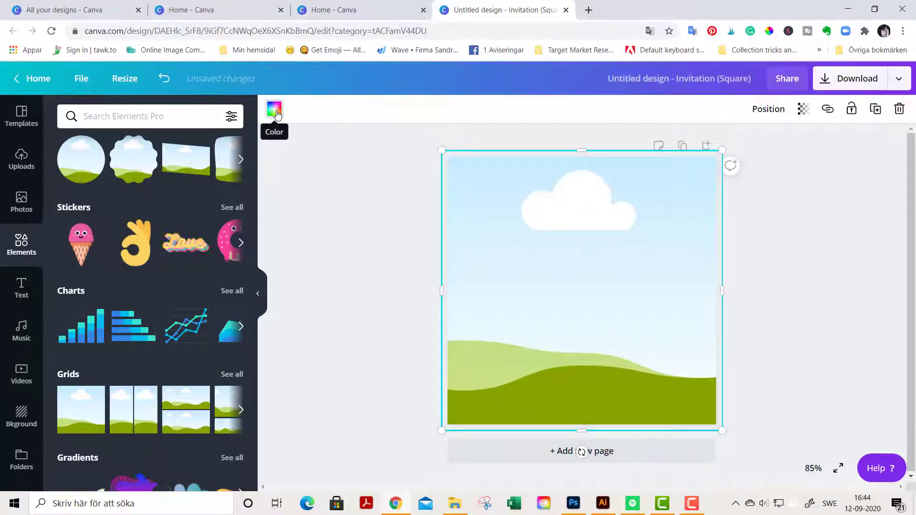
{"action": "left_click", "coordinate": [276, 112]}
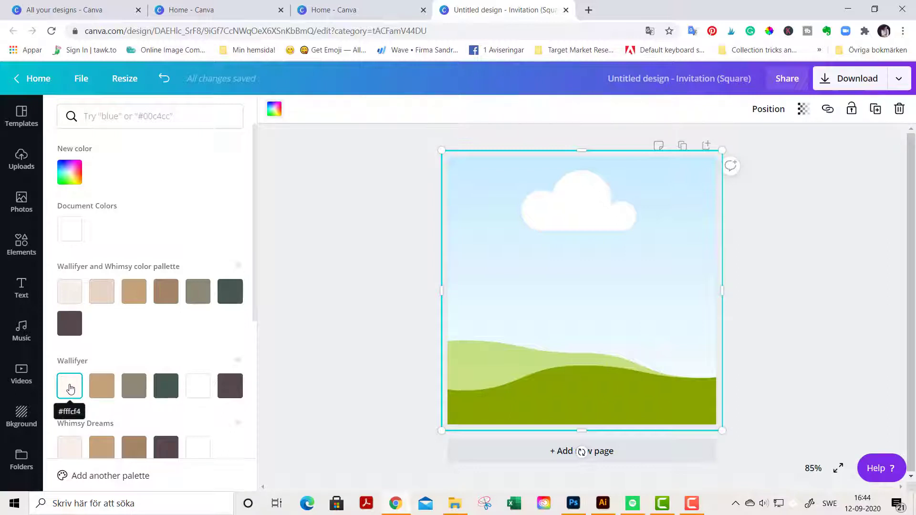
{"action": "left_click", "coordinate": [70, 389]}
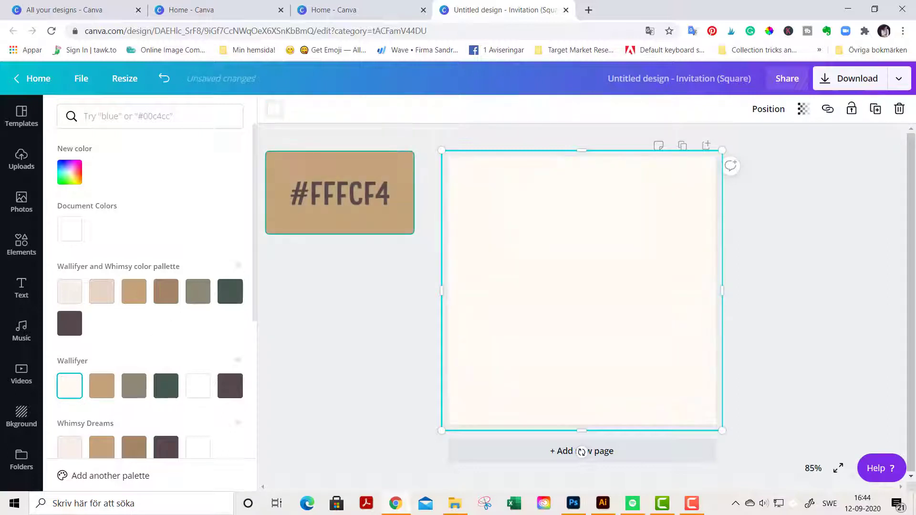
Add a second single-cell grid over the coloured background and fill it with the uploaded autumn leaf wreath image.
{"action": "left_click", "coordinate": [34, 245]}
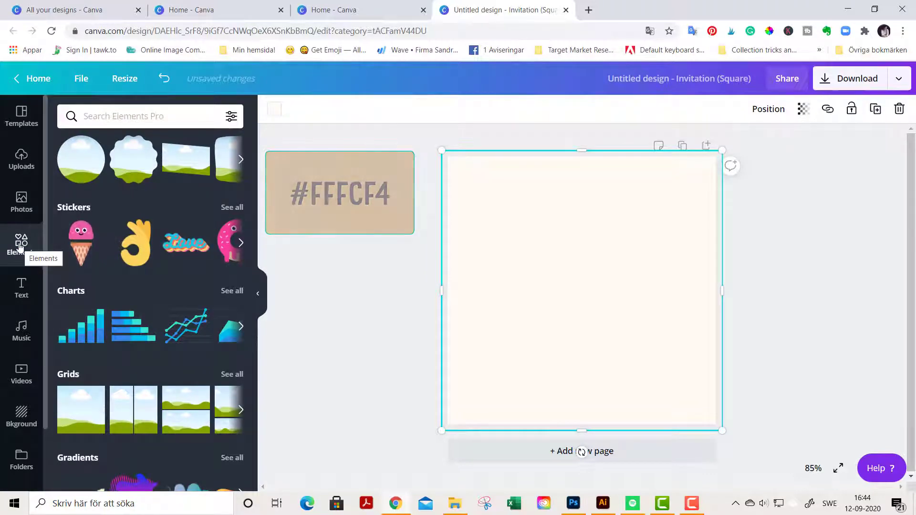
{"action": "left_click", "coordinate": [79, 404]}
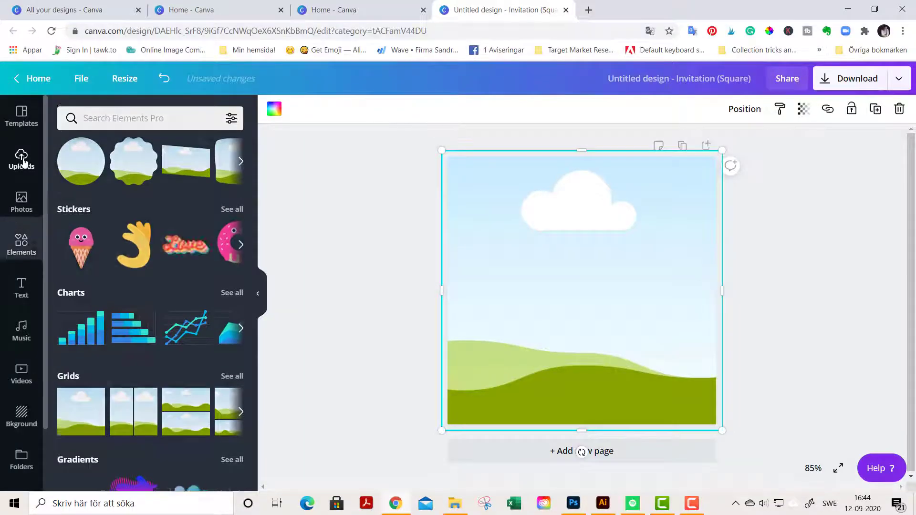
{"action": "left_click", "coordinate": [21, 160]}
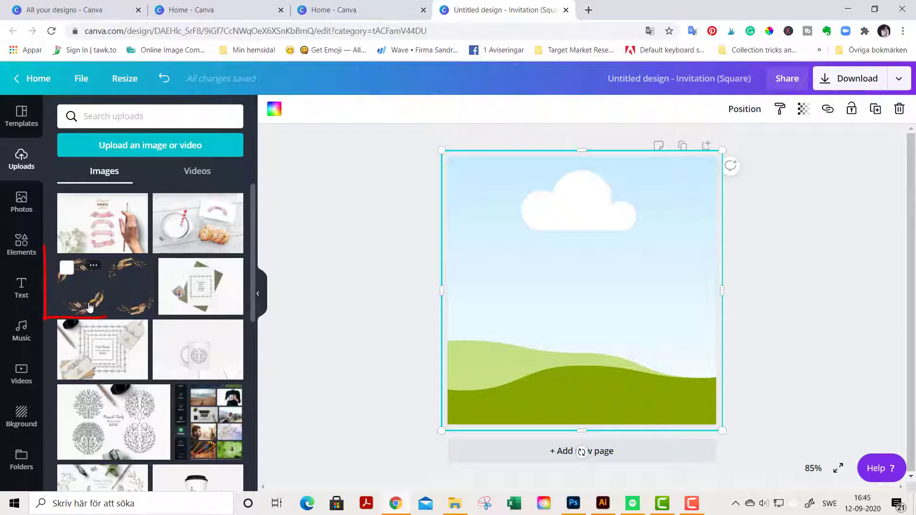
{"action": "left_click_drag", "start_coordinate": [82, 309], "coordinate": [478, 272]}
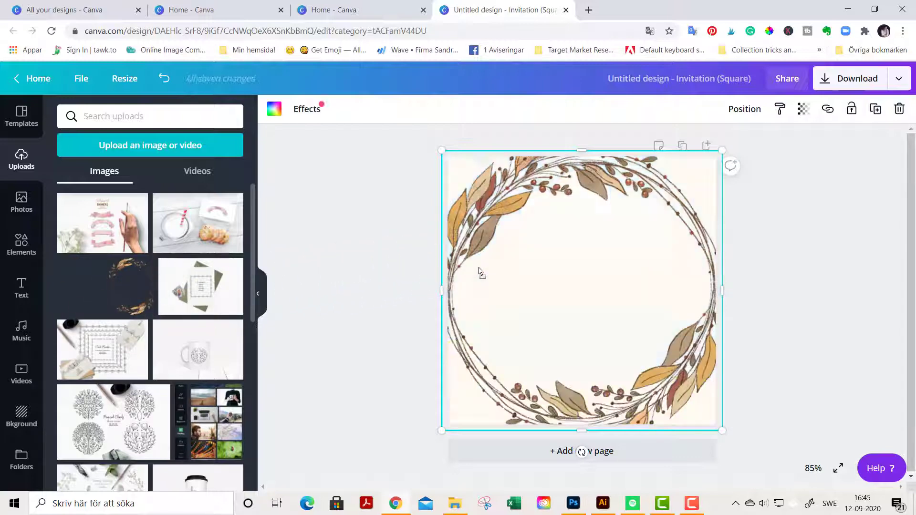
{"action": "left_click", "coordinate": [757, 307]}
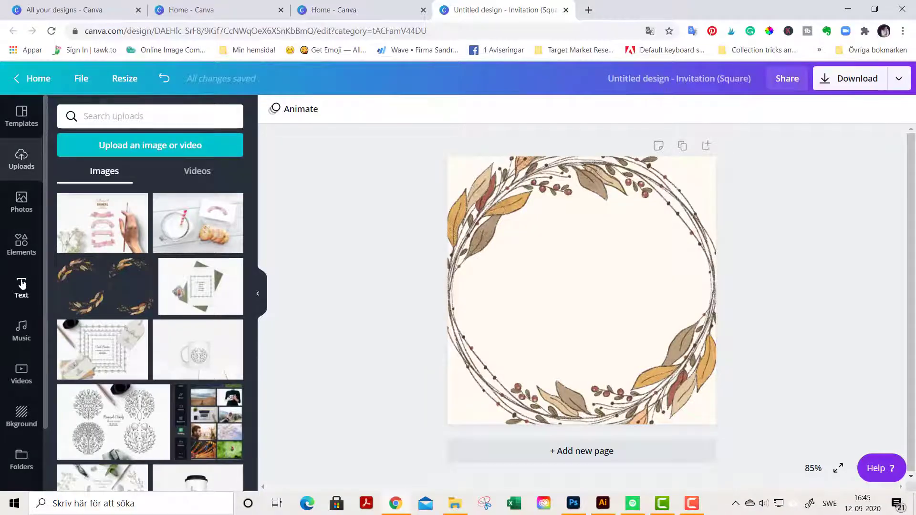
Search the text templates for "invitation" and place the Thanksgiving Dinner text layout inside the wreath.
{"action": "left_click", "coordinate": [22, 283]}
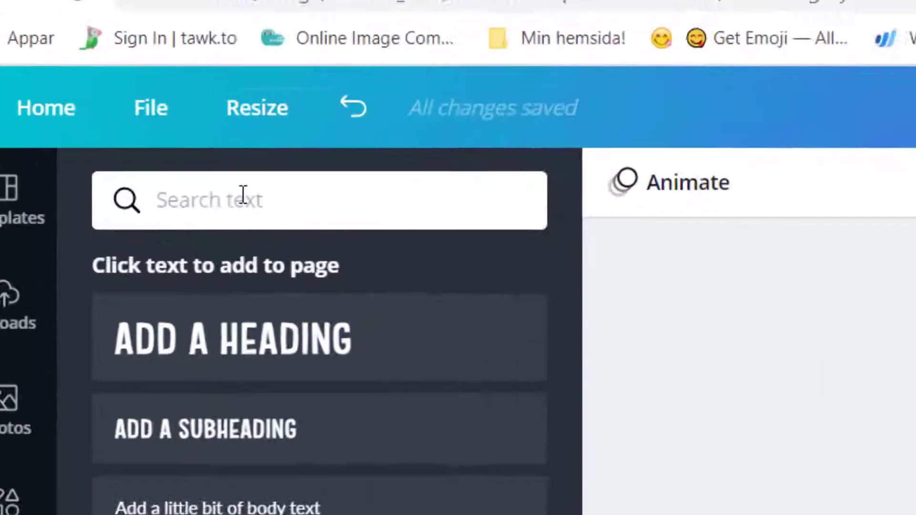
{"action": "left_click", "coordinate": [135, 125]}
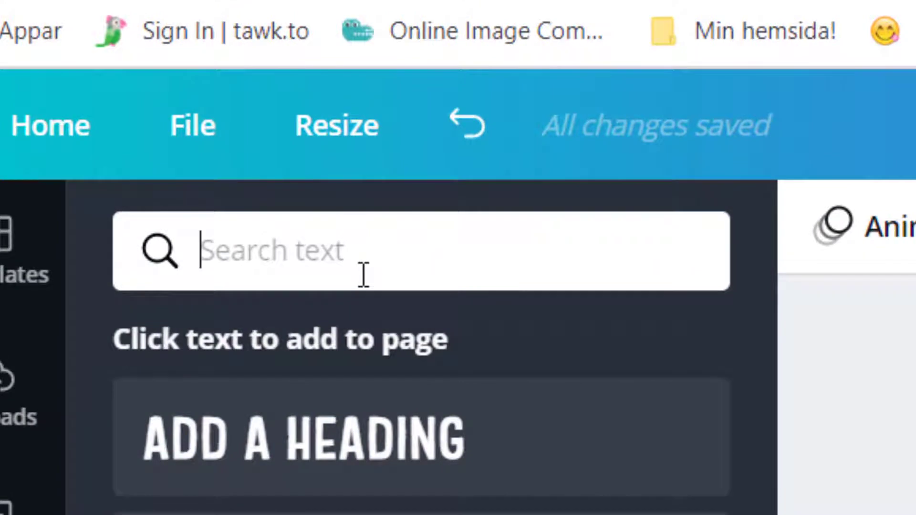
{"action": "type", "text": "invitation"}
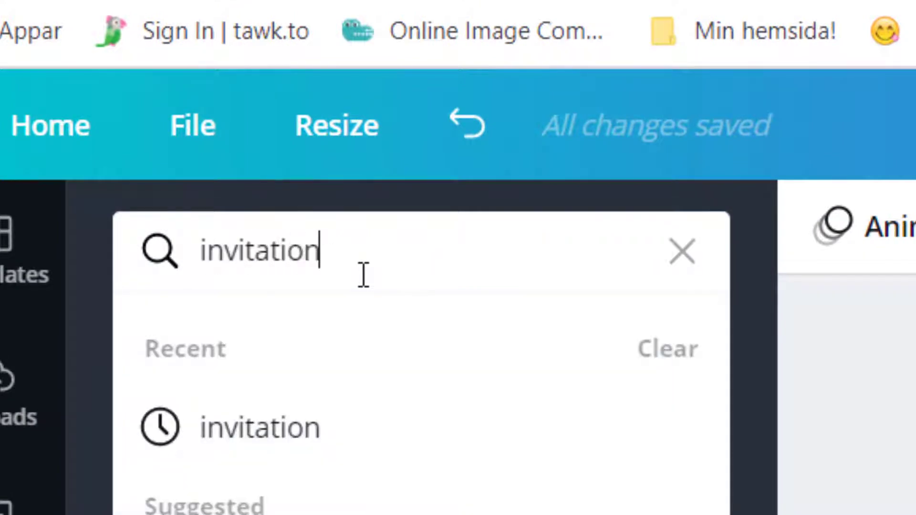
{"action": "key", "text": "Return"}
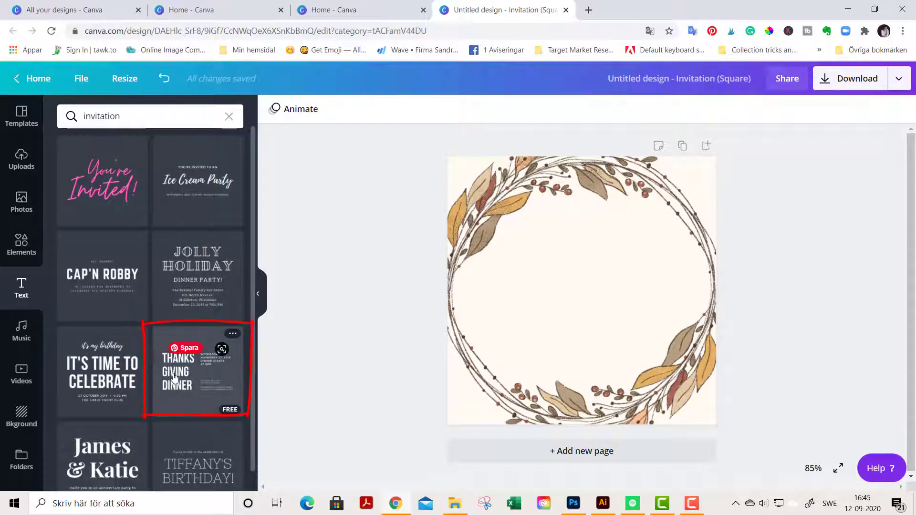
{"action": "left_click_drag", "start_coordinate": [175, 382], "coordinate": [650, 271]}
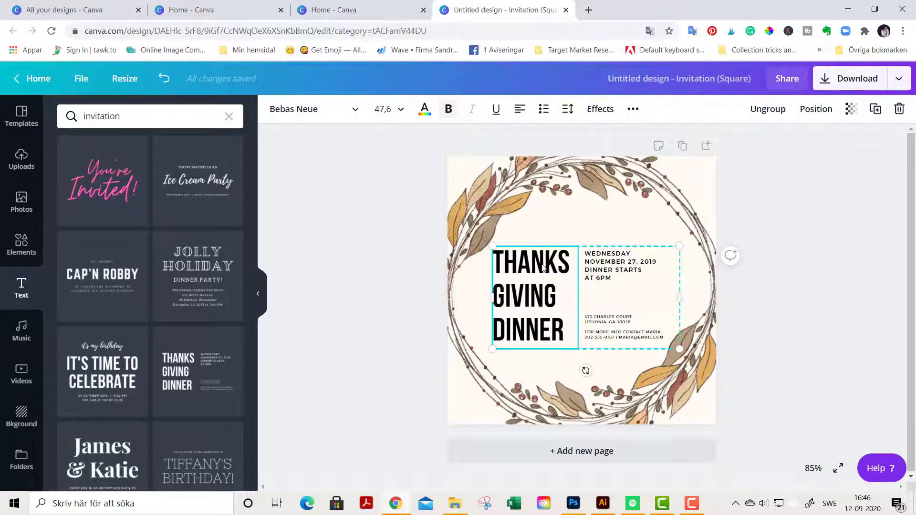
Recolour the Thanksgiving Dinner heading, the date text and the contact details to dark brown #54494B.
{"action": "left_click", "coordinate": [424, 110]}
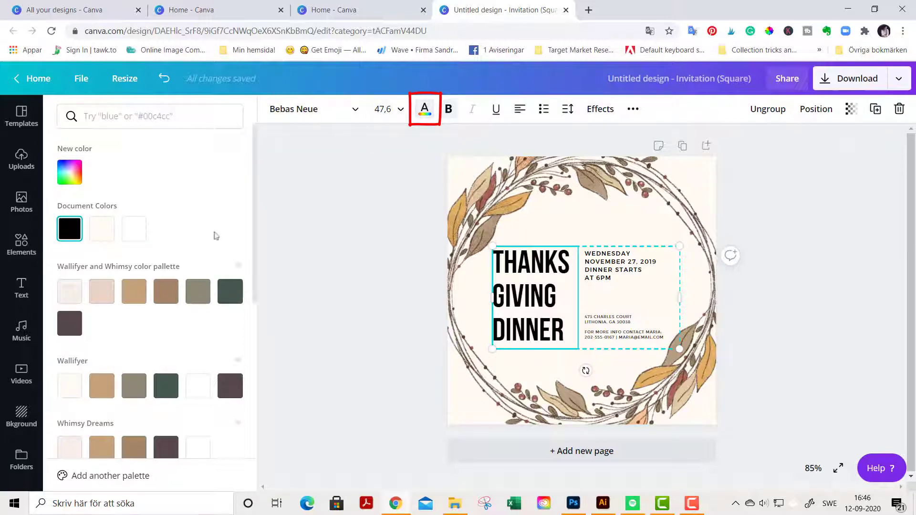
{"action": "left_click", "coordinate": [70, 324]}
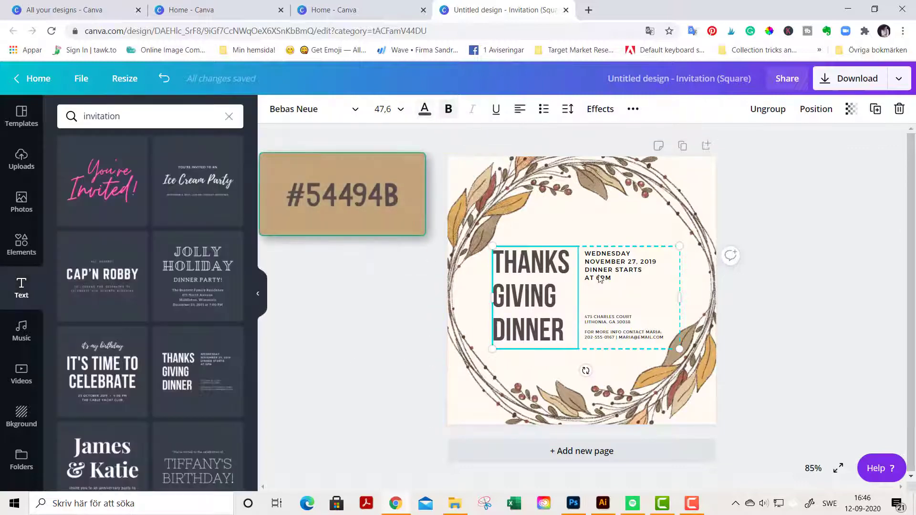
{"action": "left_click", "coordinate": [601, 280]}
{"action": "left_click", "coordinate": [424, 108]}
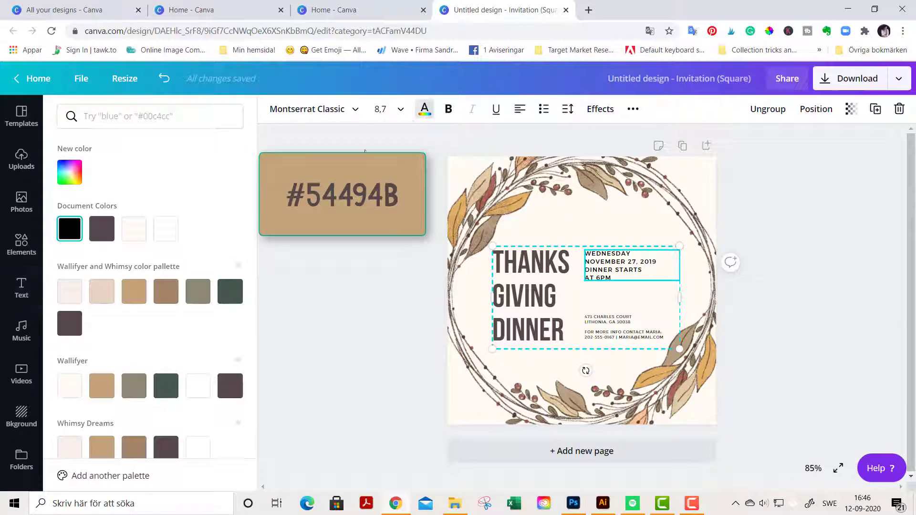
{"action": "left_click", "coordinate": [72, 331]}
{"action": "left_click", "coordinate": [604, 334]}
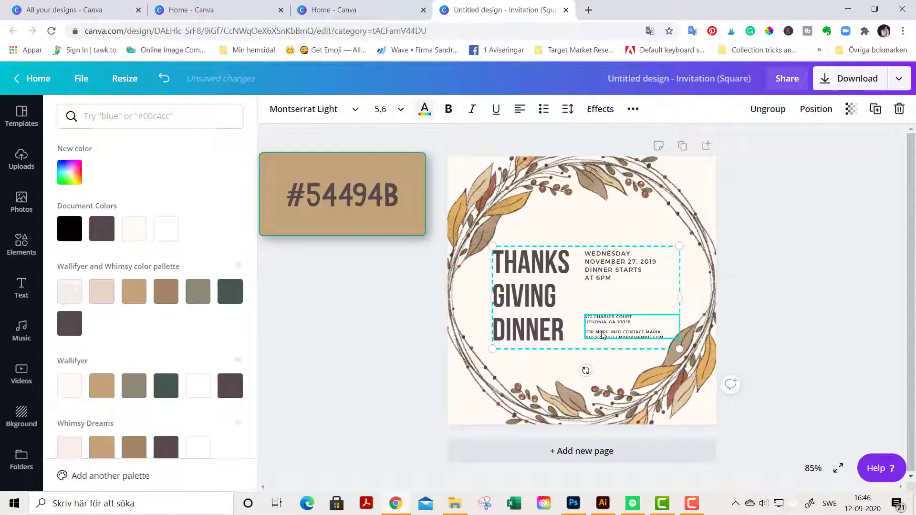
{"action": "left_click", "coordinate": [374, 329]}
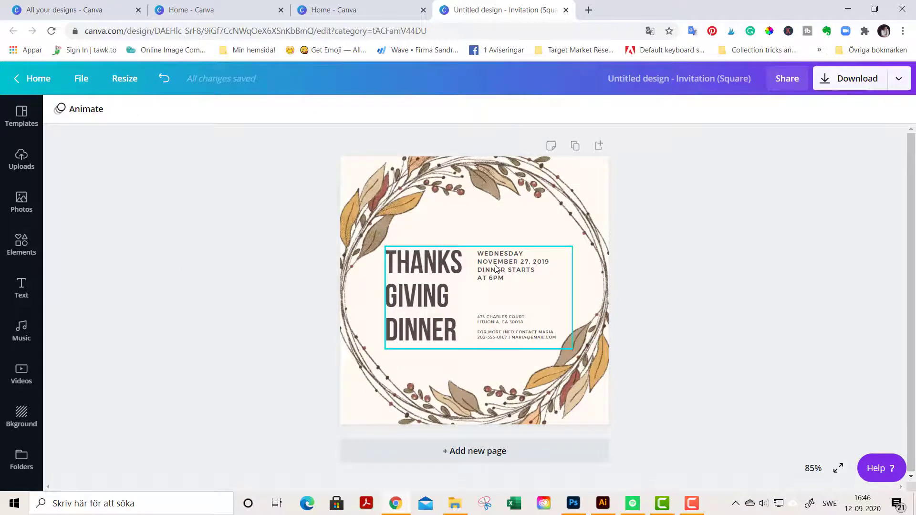
Replace the weekday in the invitation's date text with "MONDAY".
{"action": "left_click", "coordinate": [496, 269]}
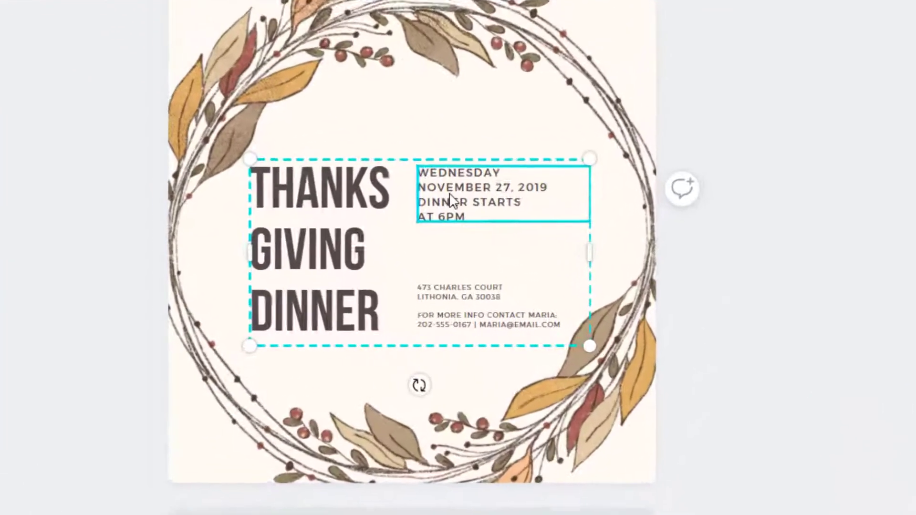
{"action": "left_click", "coordinate": [495, 267]}
{"action": "key", "text": "BackSpace"}
{"action": "key", "text": "BackSpace"}
{"action": "key", "text": "BackSpace"}
{"action": "key", "text": "BackSpace"}
{"action": "key", "text": "BackSpace"}
{"action": "key", "text": "BackSpace"}
{"action": "key", "text": "BackSpace"}
{"action": "key", "text": "BackSpace"}
{"action": "key", "text": "BackSpace"}
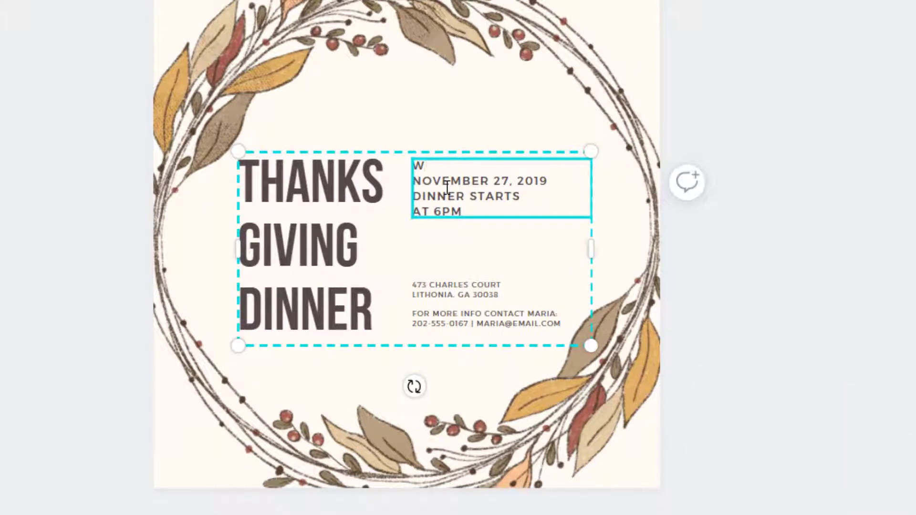
{"action": "type", "text": "MONDAY"}
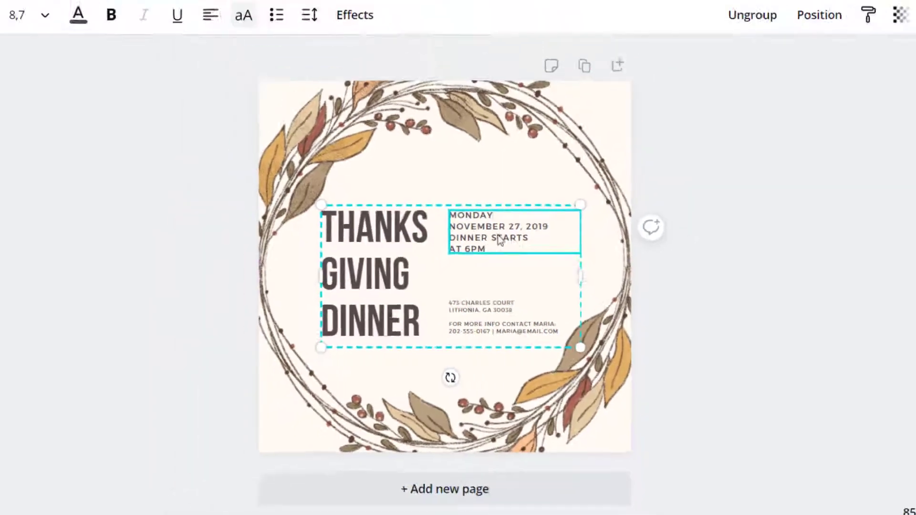
{"action": "left_click", "coordinate": [820, 244]}
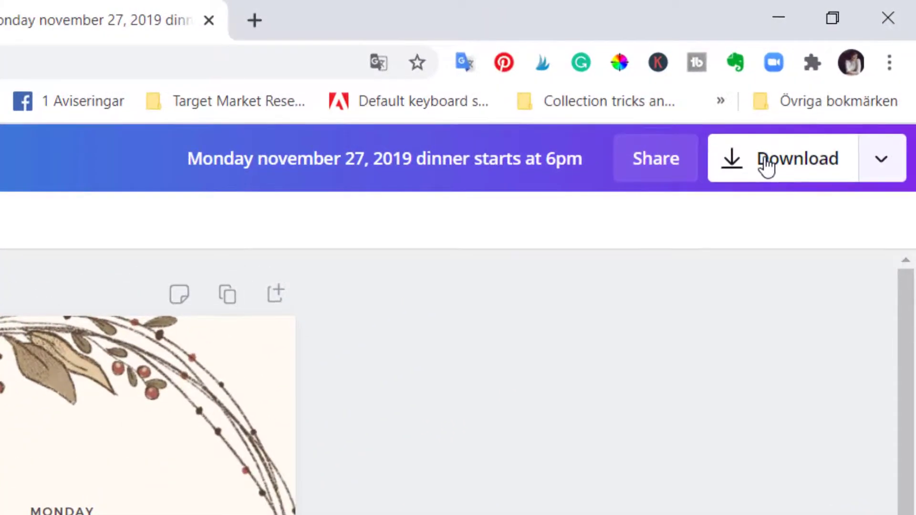
Download the invitation as a PDF Print file with crop marks and bleed.
{"action": "left_click", "coordinate": [767, 165]}
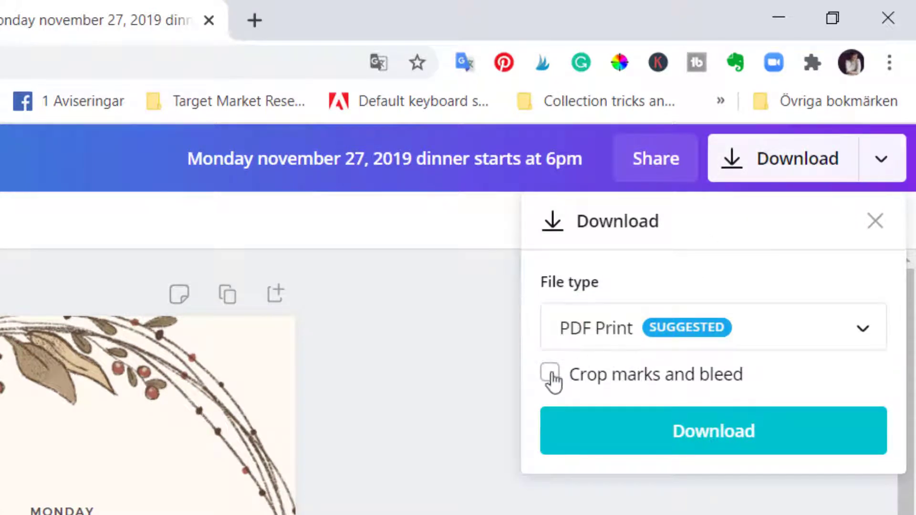
{"action": "left_click", "coordinate": [639, 375]}
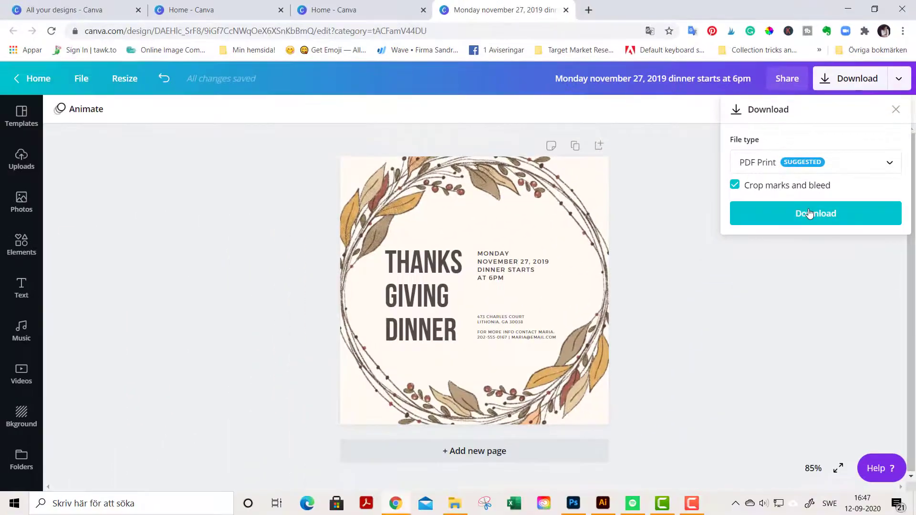
{"action": "left_click", "coordinate": [809, 213]}
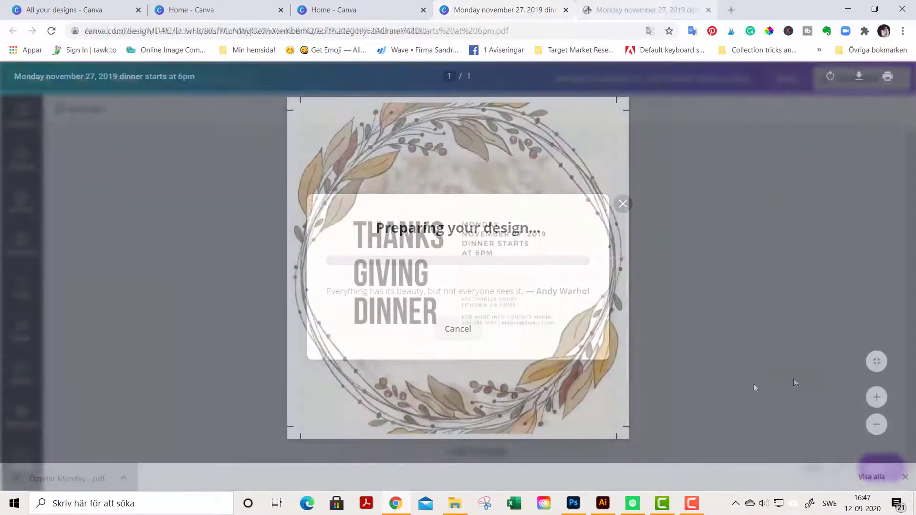